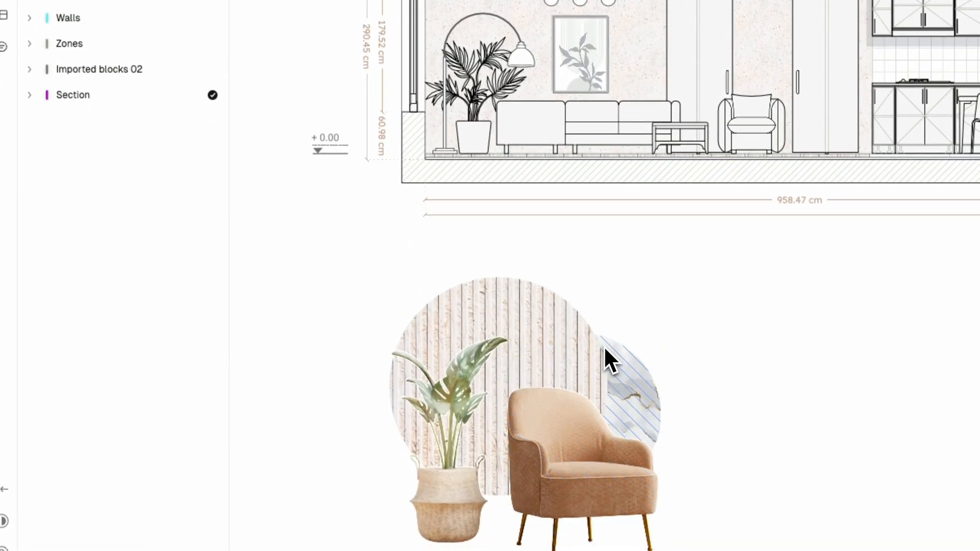
- Select the marble image behind the armchair in the living-room board
click(603, 345)
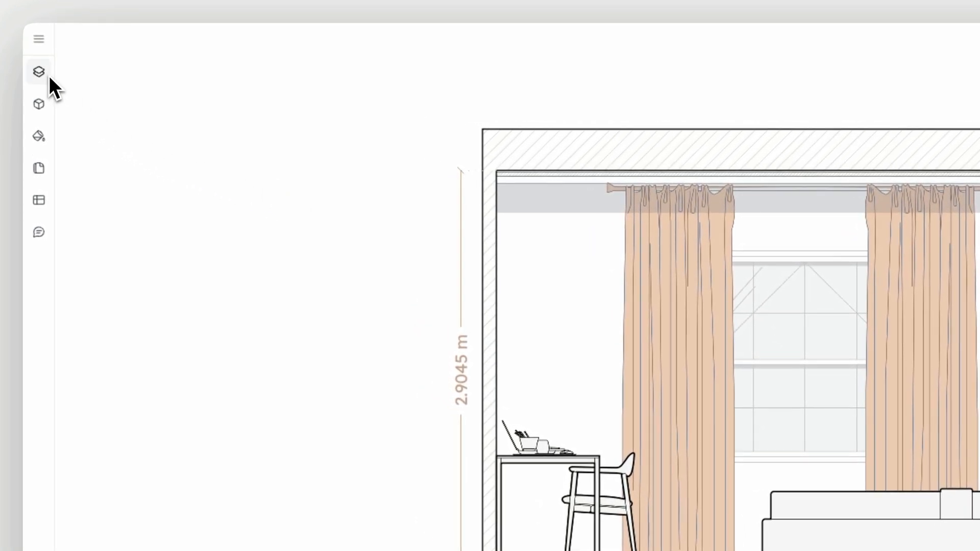
- Show the Layers panel, peek into Annotations and Walls, then collapse all layers
click(38, 70)
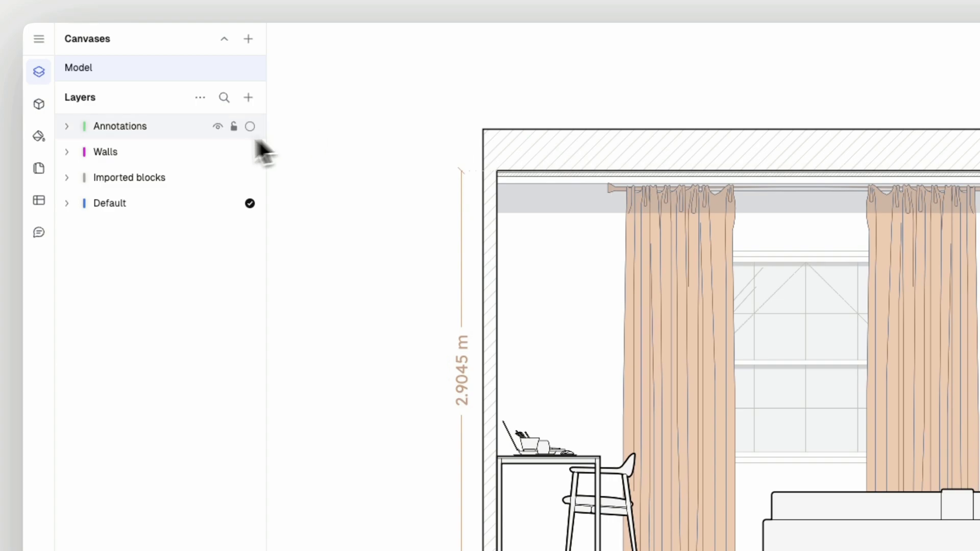
click(67, 125)
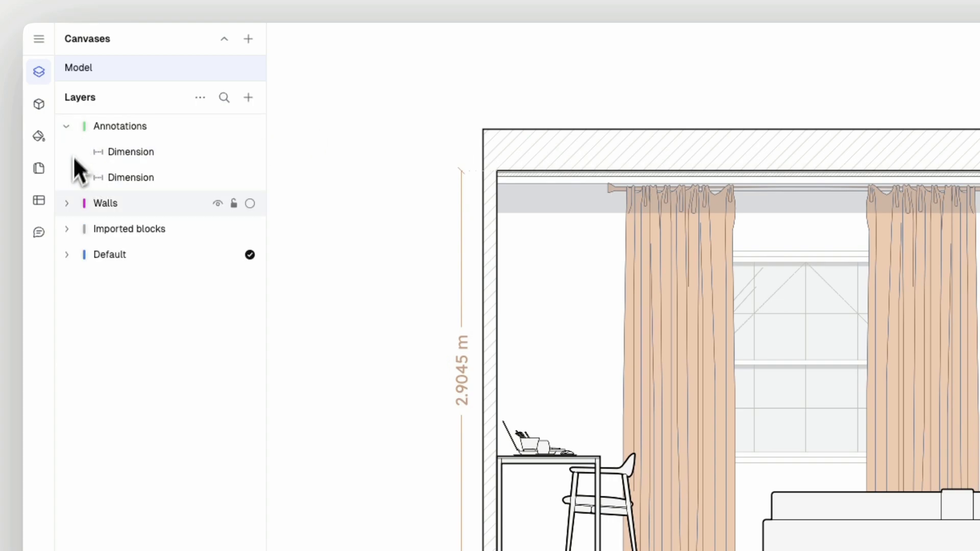
click(68, 203)
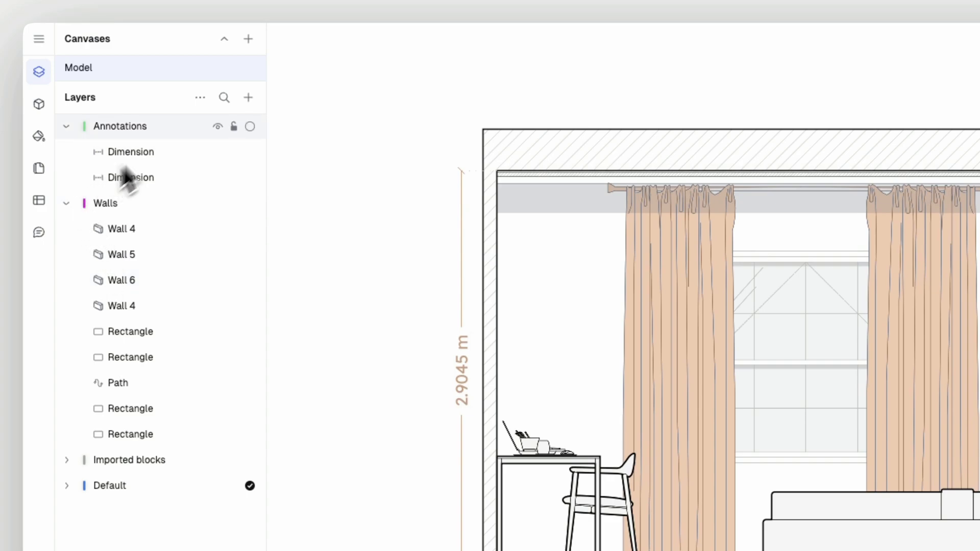
click(200, 97)
click(222, 129)
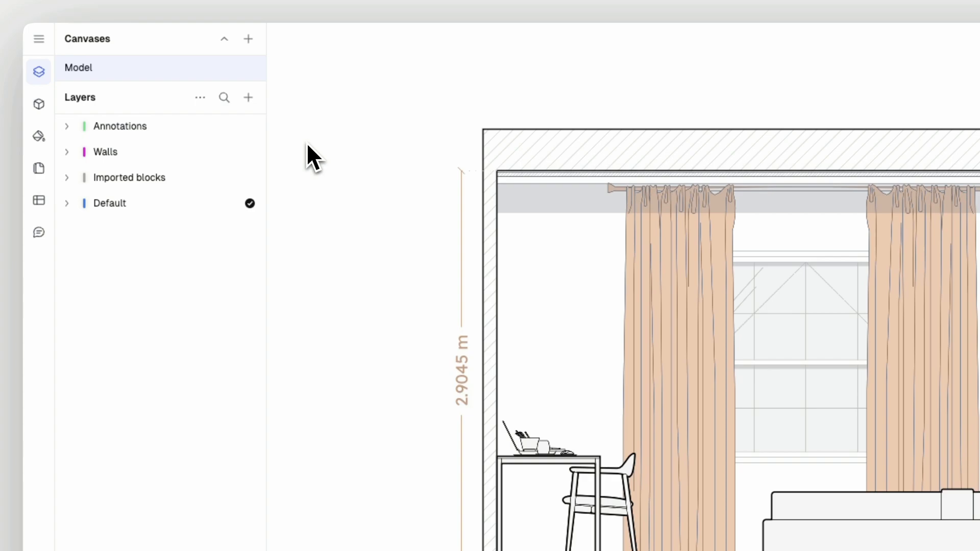
mouse_move(153, 126)
click(234, 127)
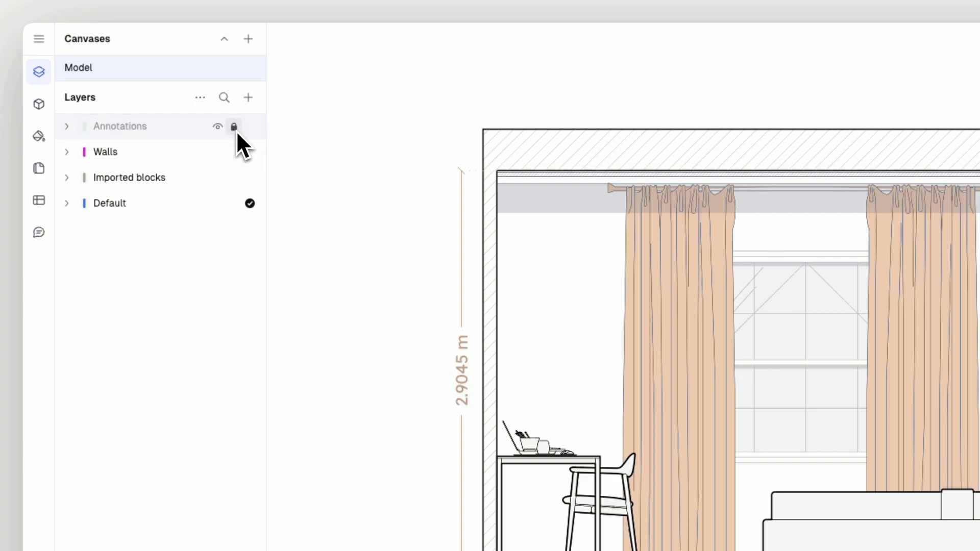
click(220, 129)
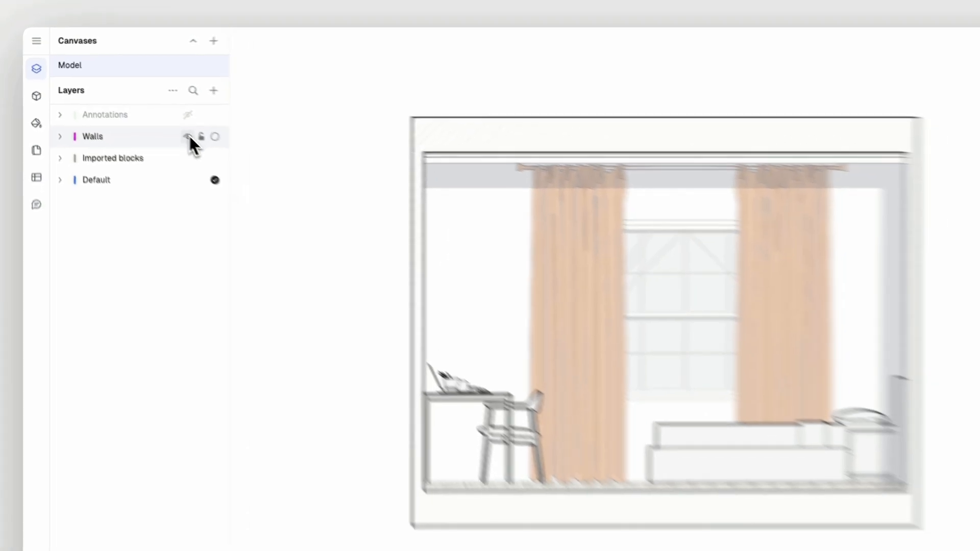
click(188, 134)
click(142, 127)
key(ctrl+z)
key(ctrl+z)
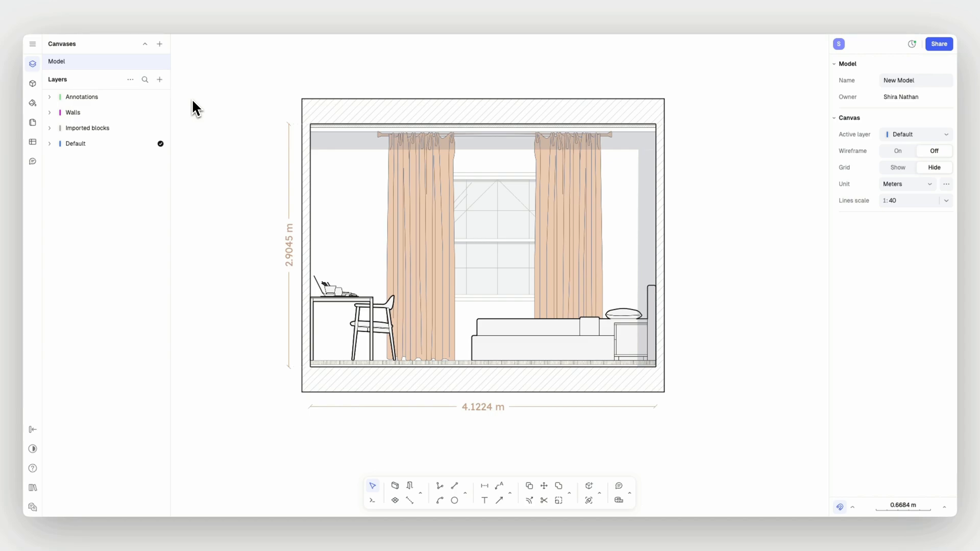
click(49, 128)
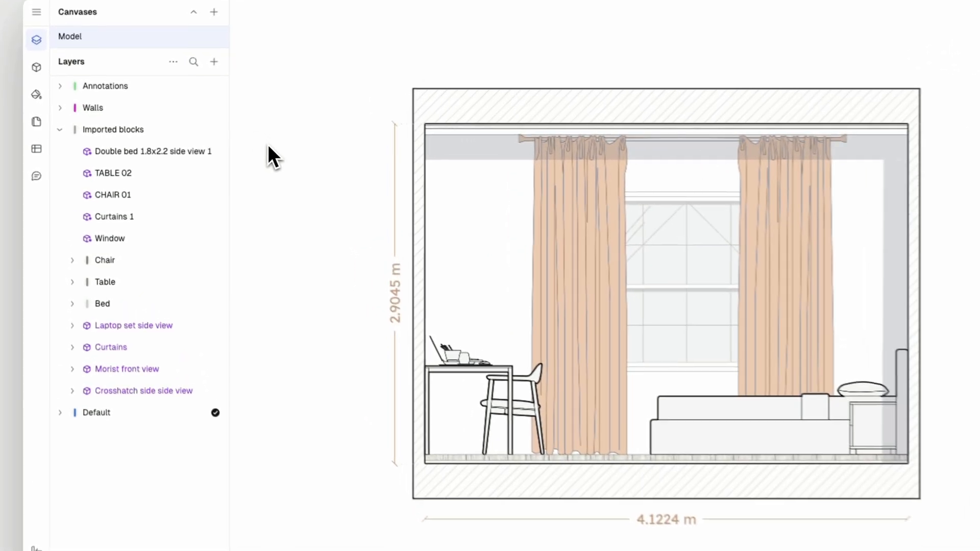
click(569, 222)
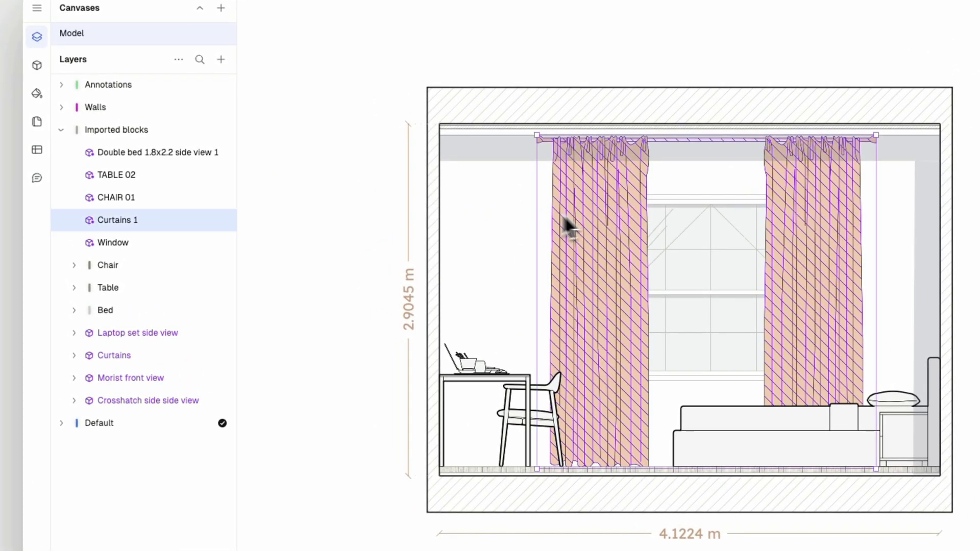
drag(157, 220, 152, 150)
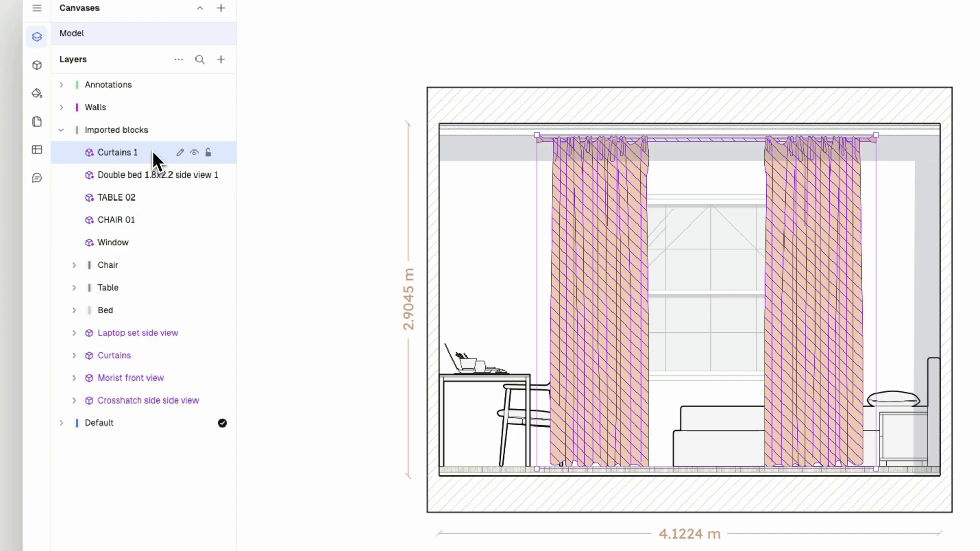
drag(152, 233, 146, 249)
click(146, 222)
click(283, 300)
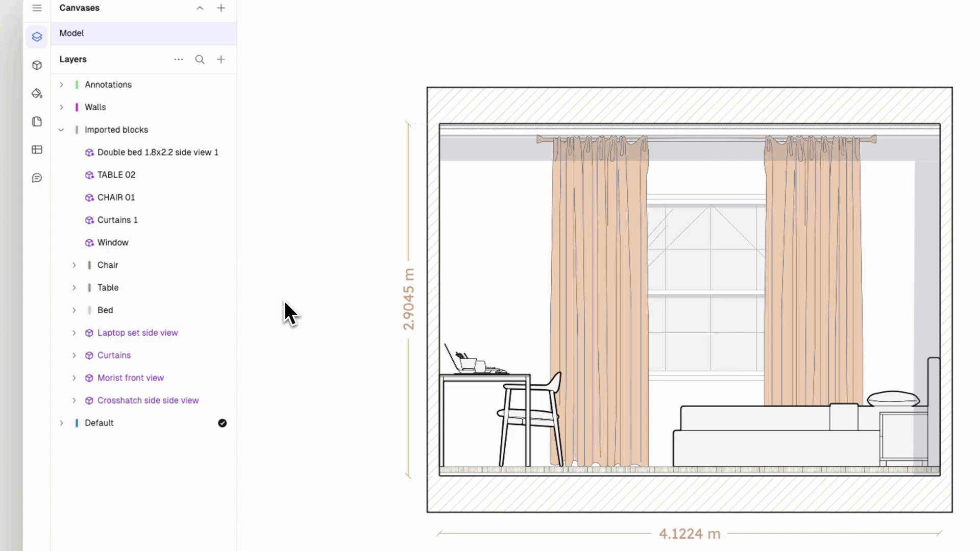
click(61, 136)
mouse_move(114, 162)
mouse_down()
mouse_move(114, 130)
mouse_move(116, 164)
mouse_up()
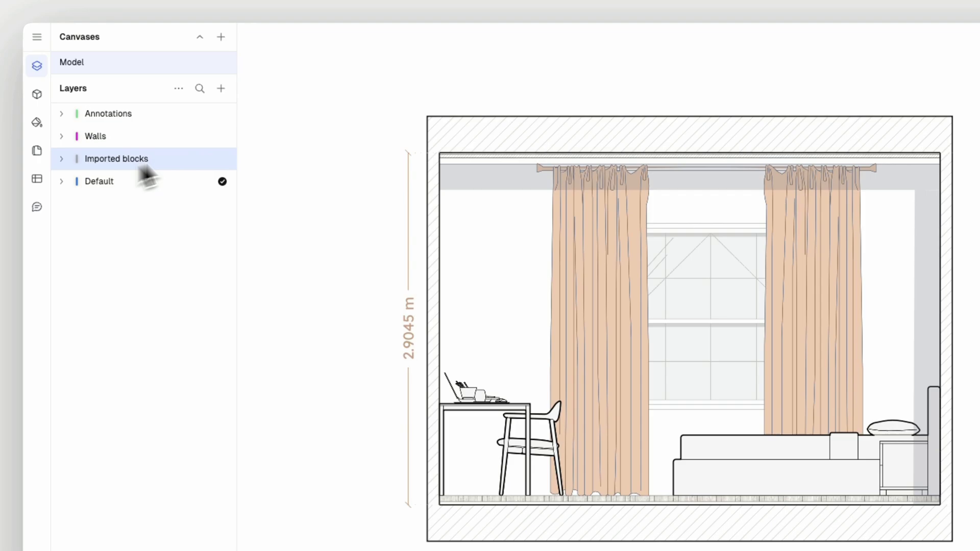
- Create a new layer and rename it Text
click(220, 88)
double_click(106, 114)
text(Text)
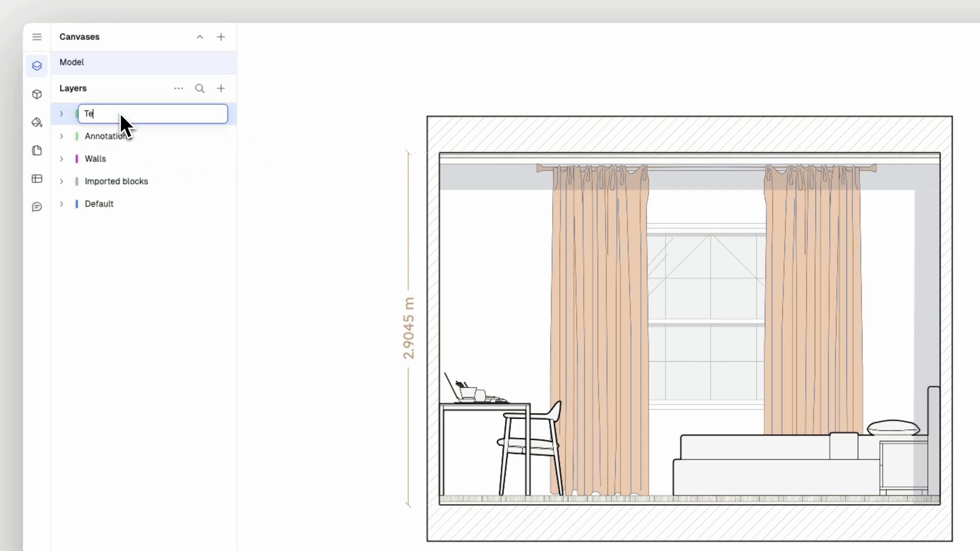
key(Return)
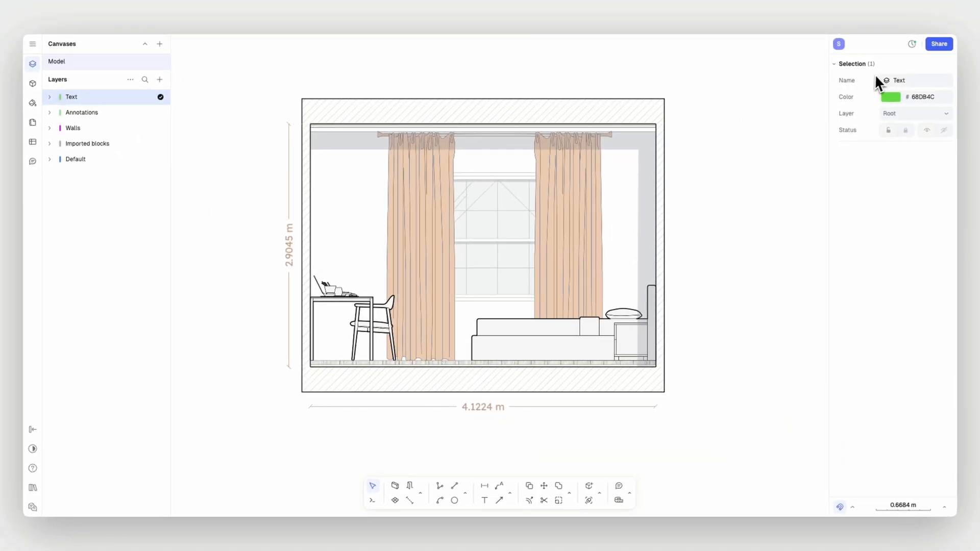
key(Escape)
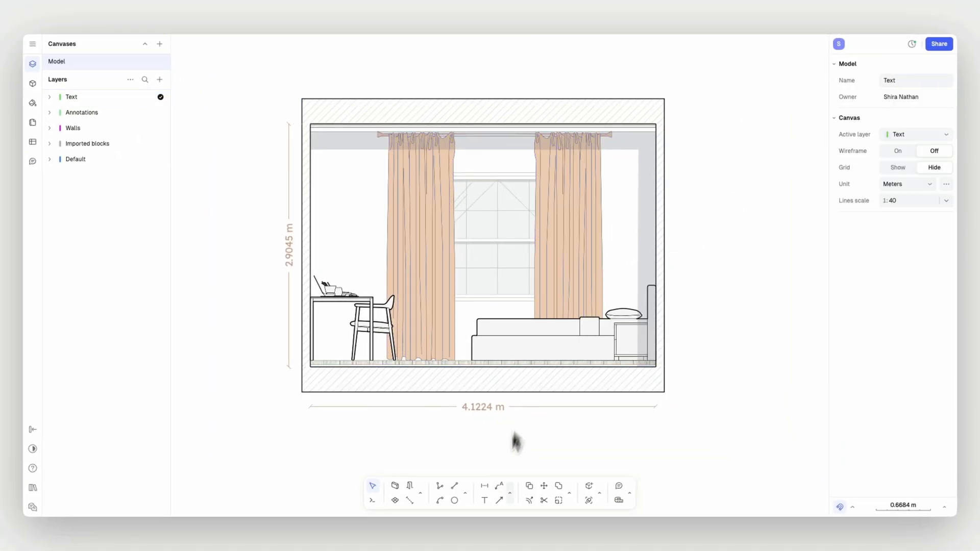
- Start a text element above the drawing with the Text tool
click(484, 500)
click(531, 466)
click(322, 88)
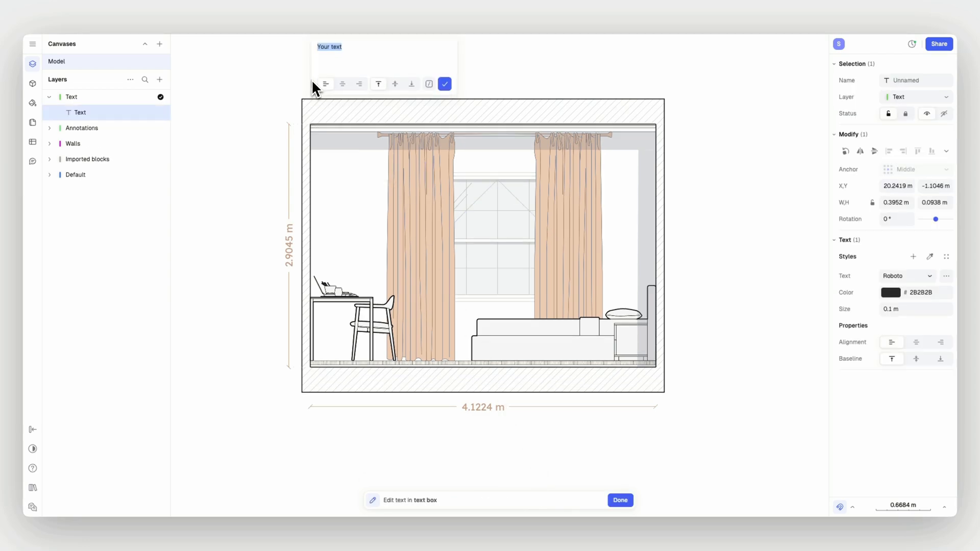
text(bEDROOM SECTION)
- Commit the BEDROOM SECTION title and select the Text layer to show its properties
click(300, 90)
click(250, 90)
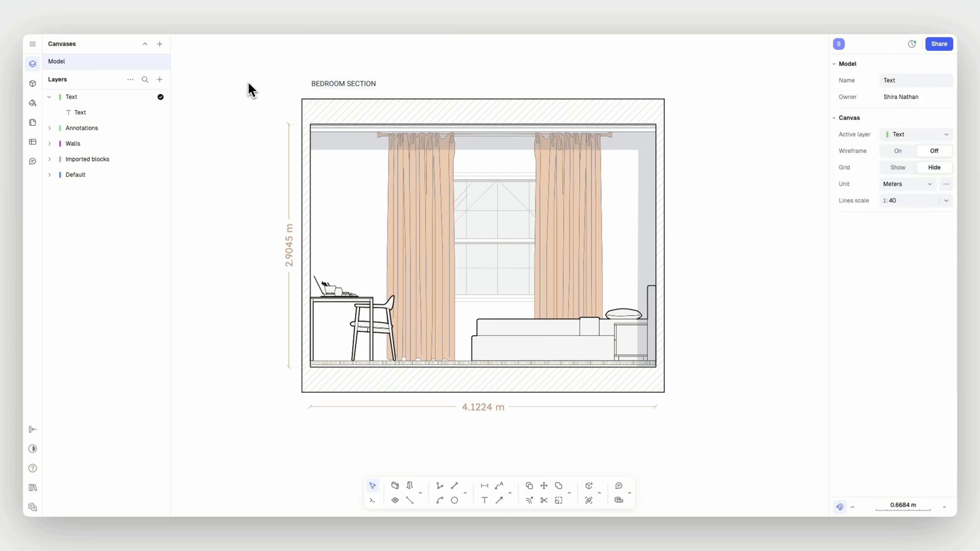
click(117, 99)
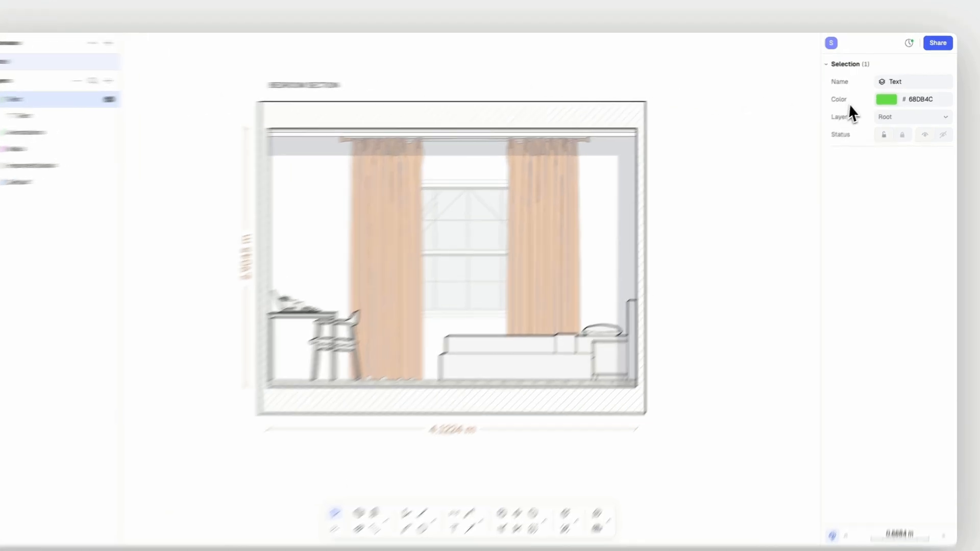
- Change the Text layer's colour from green to yellow in the colour picker
click(890, 96)
click(814, 223)
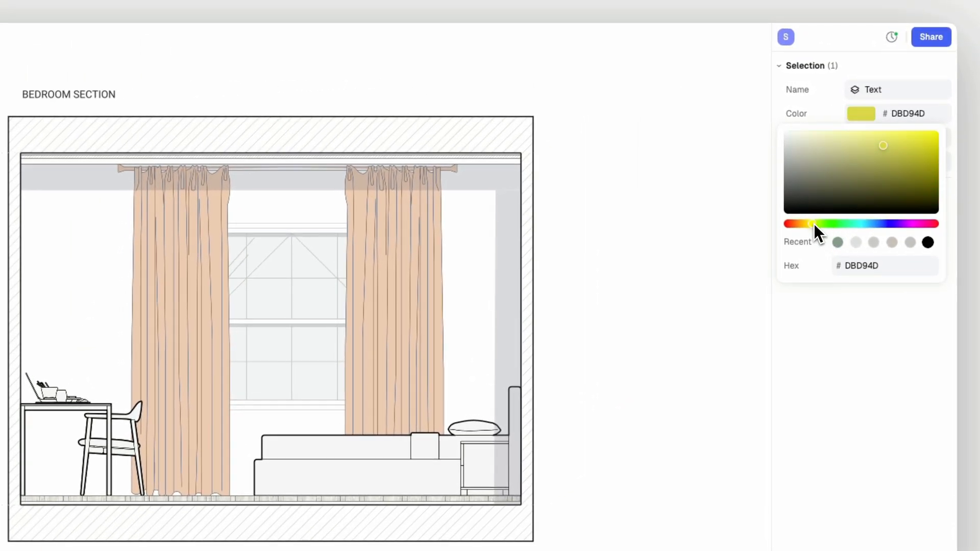
drag(883, 145, 896, 180)
click(624, 229)
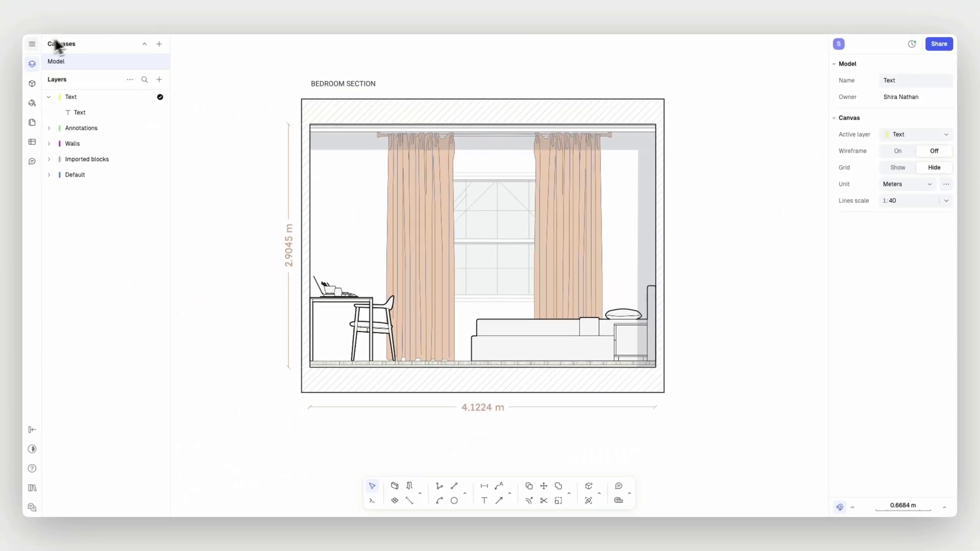
- Toggle Wireframe view on and back off to check the title
click(32, 44)
mouse_move(67, 172)
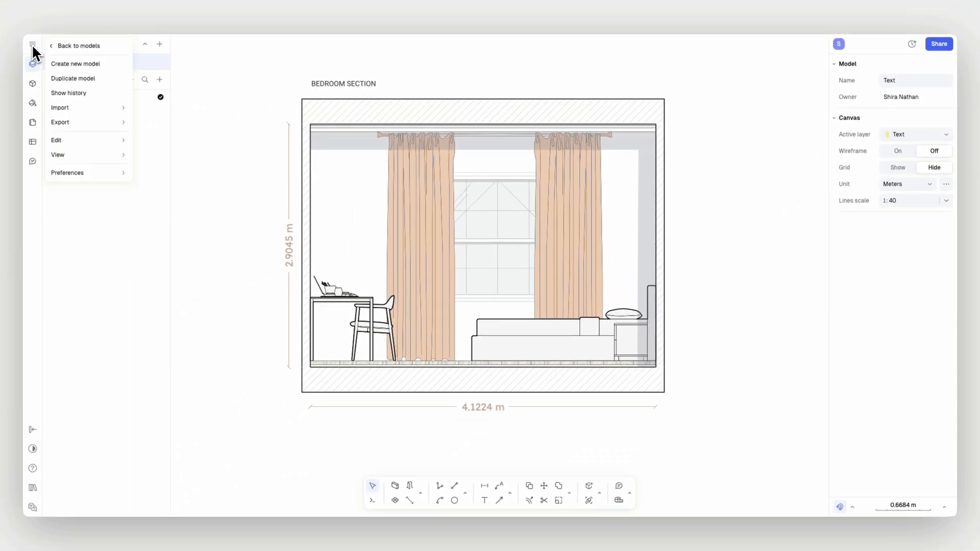
click(155, 174)
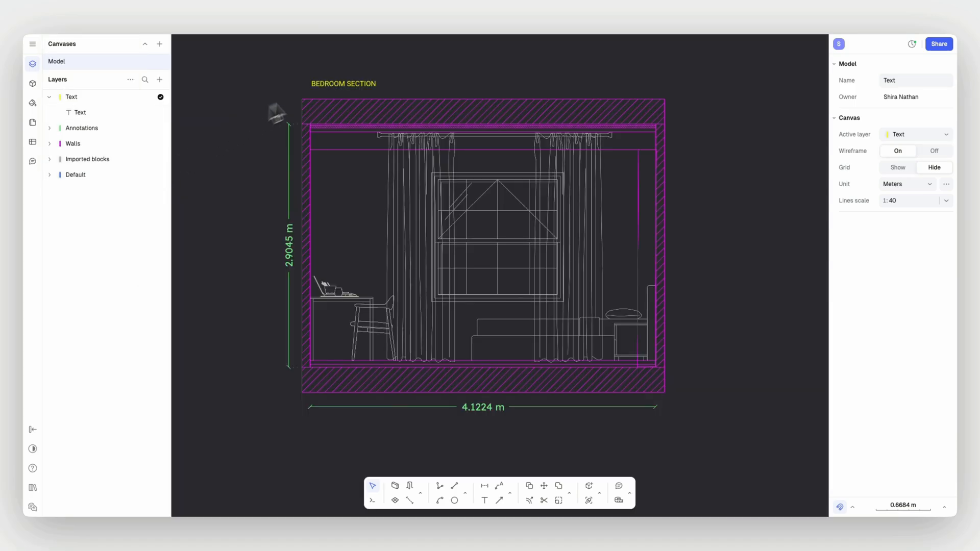
click(32, 43)
mouse_move(57, 156)
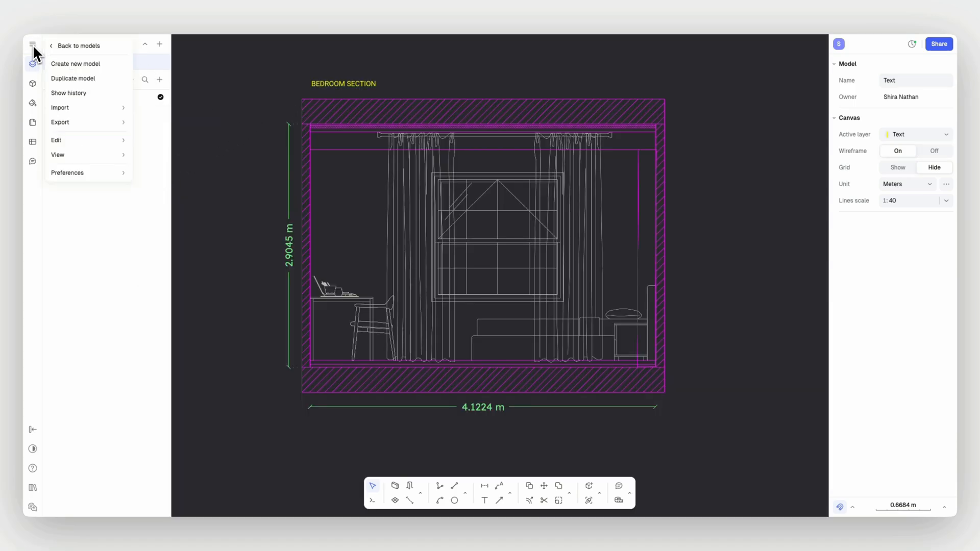
click(187, 184)
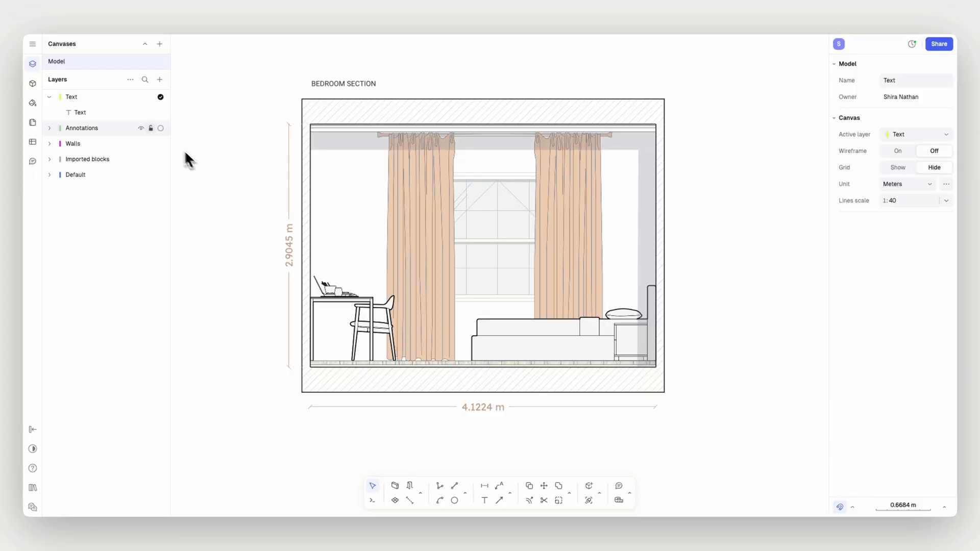
- Drag the Text layer into Annotations and expand it to verify the nesting
click(80, 112)
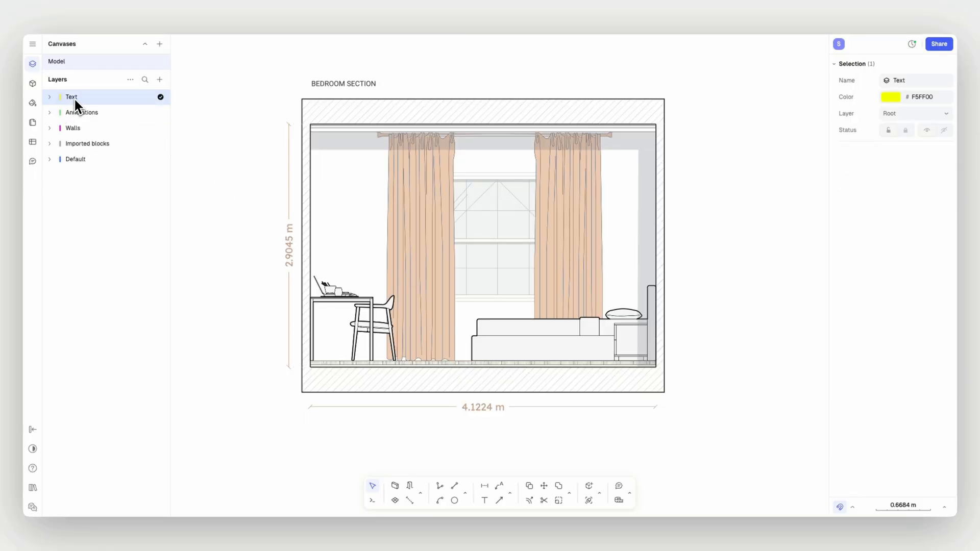
drag(75, 99, 74, 118)
click(51, 99)
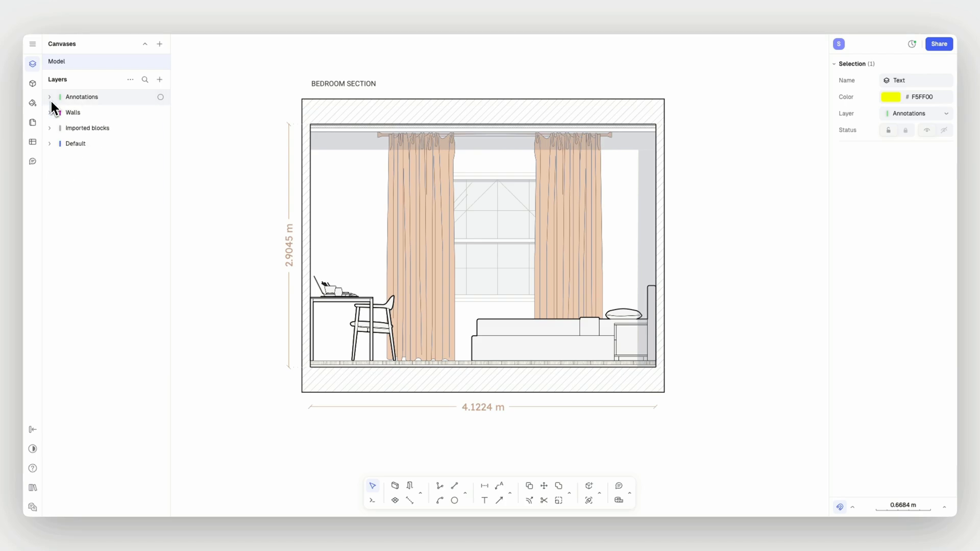
click(50, 98)
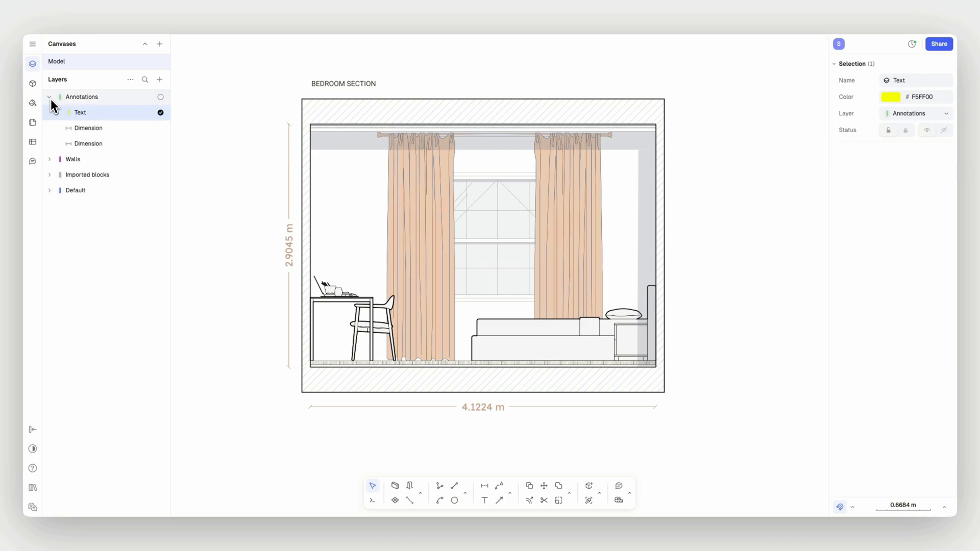
click(50, 97)
click(202, 127)
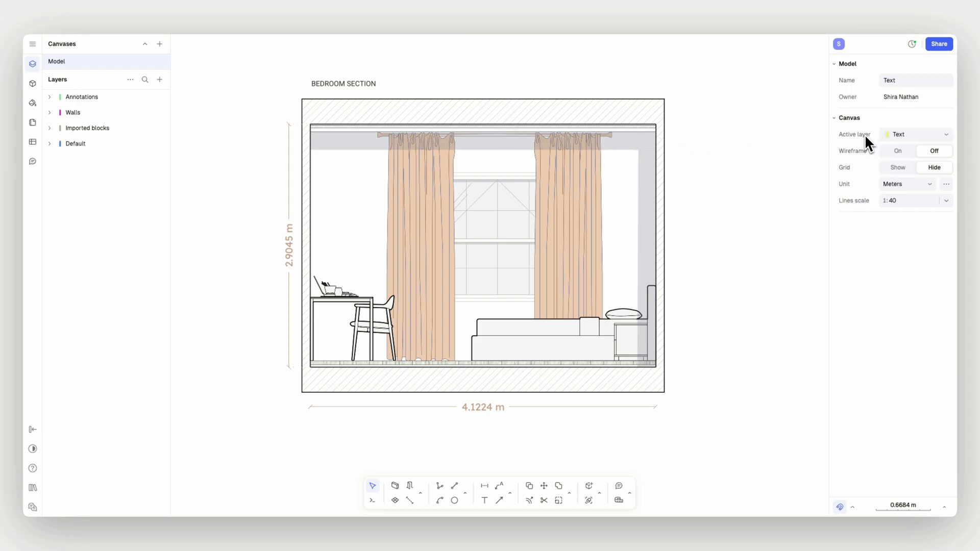
- Make Annotations the active layer
click(867, 138)
click(222, 115)
- Reassign the BEDROOM SECTION title to Walls, then back to the nested Text layer
click(317, 87)
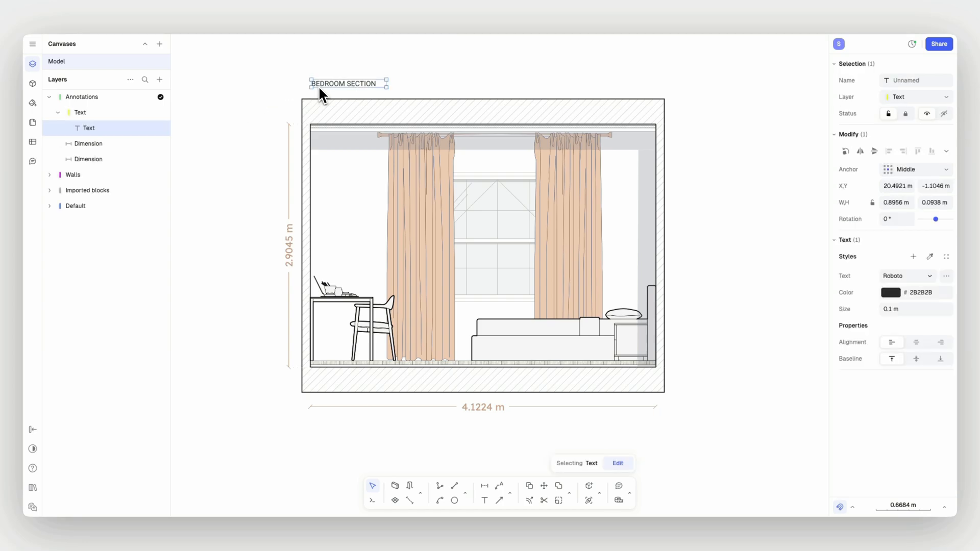
click(933, 95)
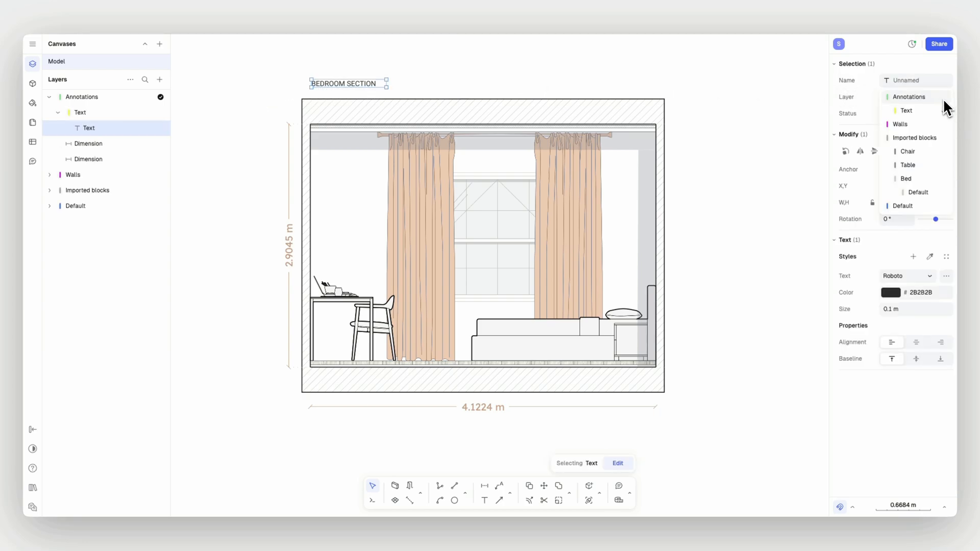
click(931, 97)
click(929, 123)
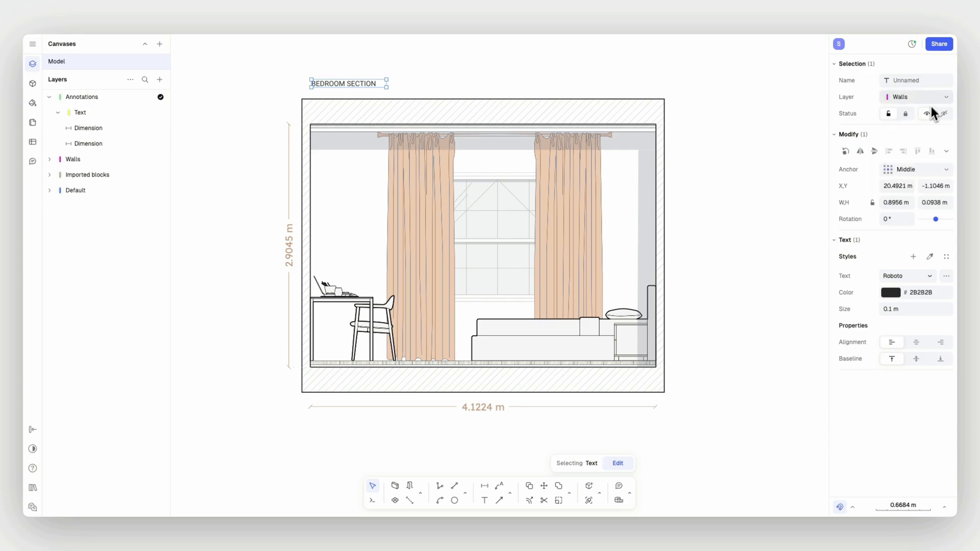
click(930, 97)
click(905, 111)
click(771, 122)
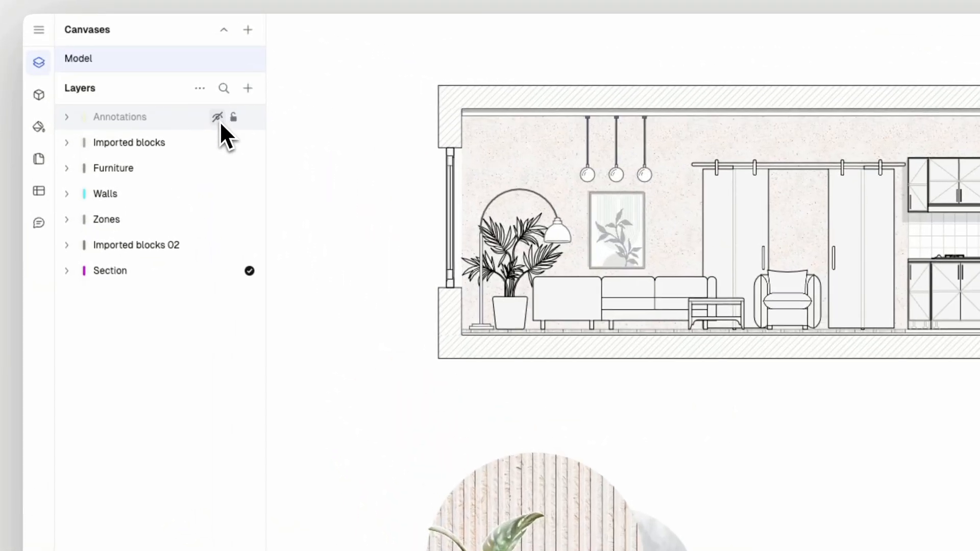
- Unhide the Annotations layer and select the marble image behind the armchair
click(219, 142)
click(218, 116)
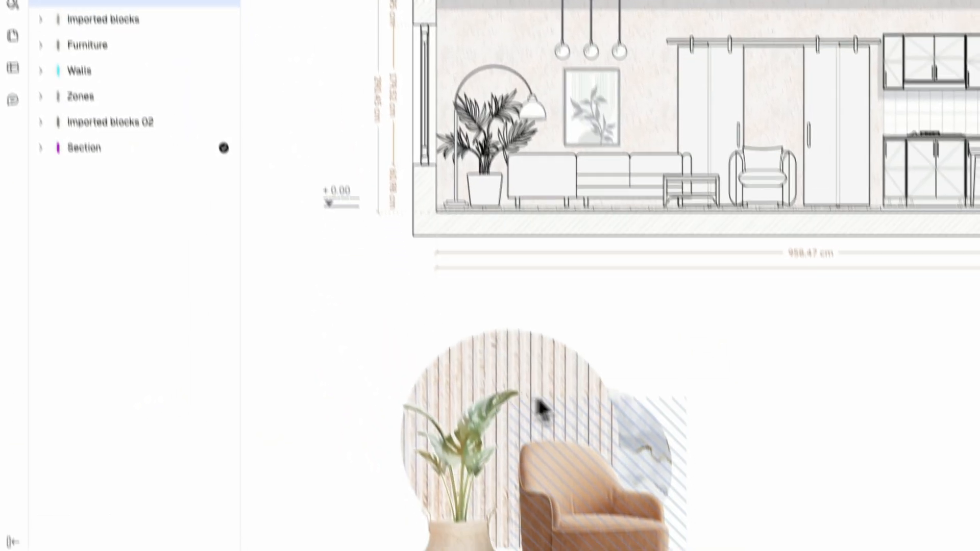
click(612, 352)
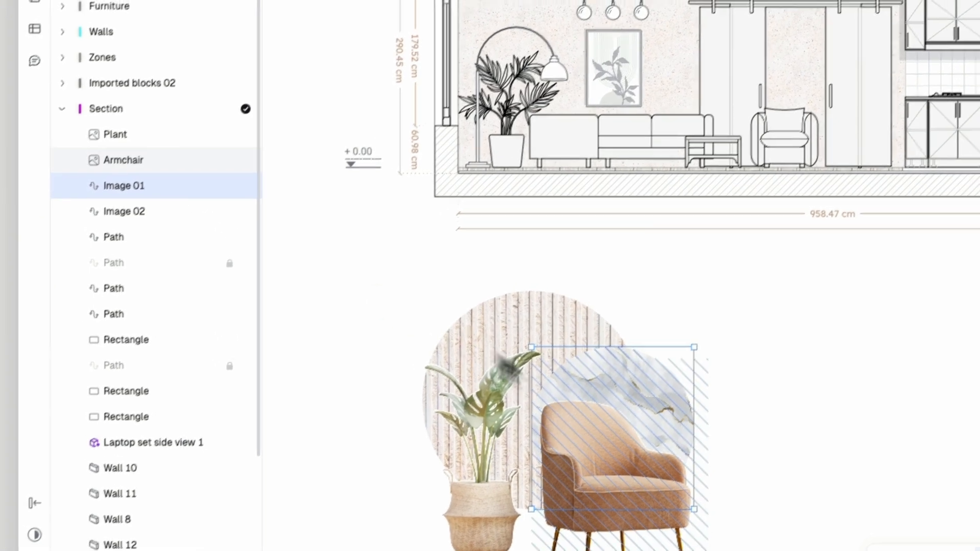